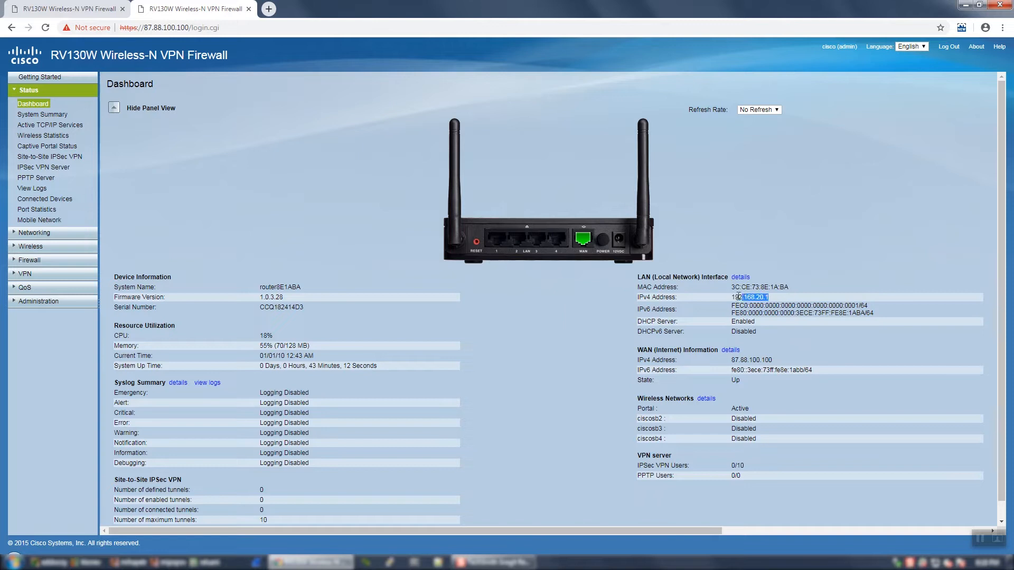
Step: Open Advanced VPN Setup under Site-to-Site IPSec VPN on the 88.87.100.100 router and start a new IKE policy
{"action": "left_click_drag", "start_coordinate": [728, 360], "coordinate": [774, 360]}
{"action": "left_click", "coordinate": [785, 361]}
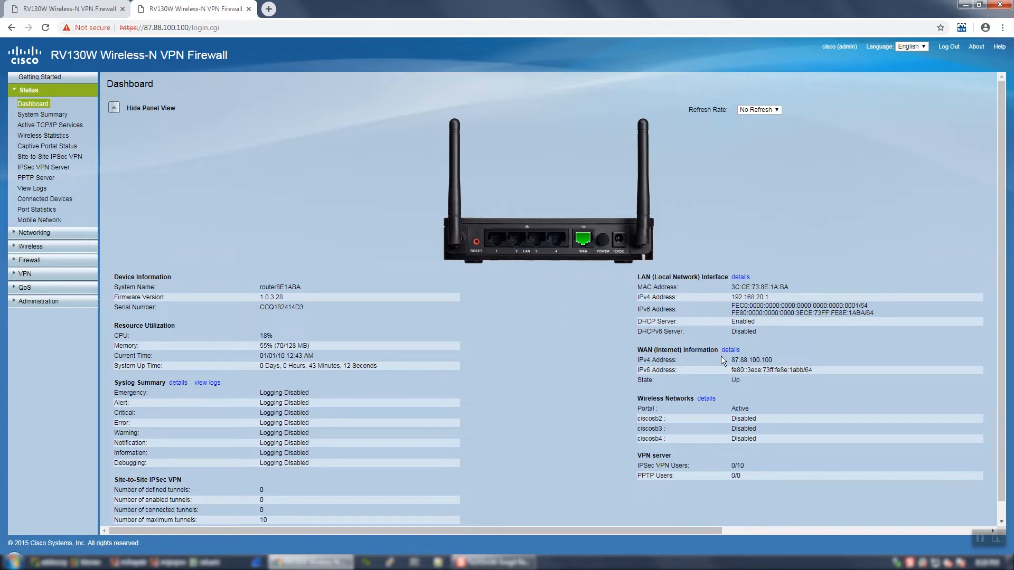
{"action": "left_click", "coordinate": [51, 12]}
{"action": "left_click", "coordinate": [52, 276]}
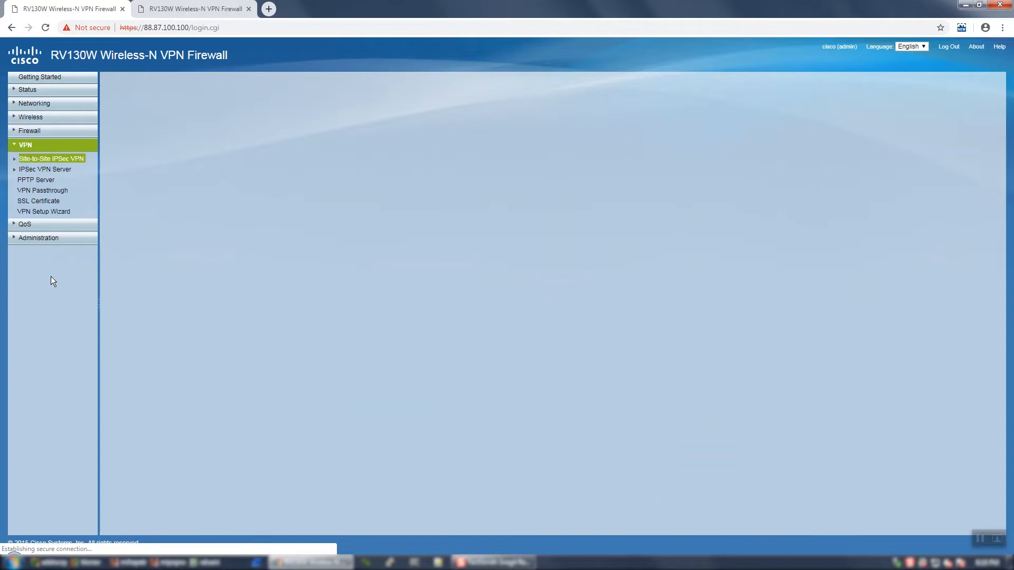
{"action": "left_click", "coordinate": [11, 159]}
{"action": "left_click", "coordinate": [43, 180]}
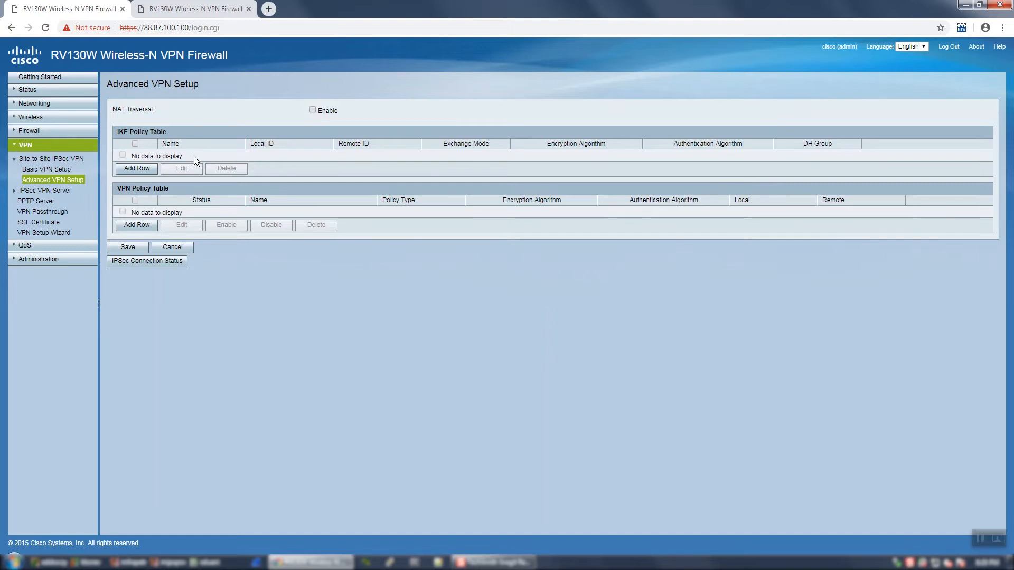
{"action": "left_click", "coordinate": [127, 170]}
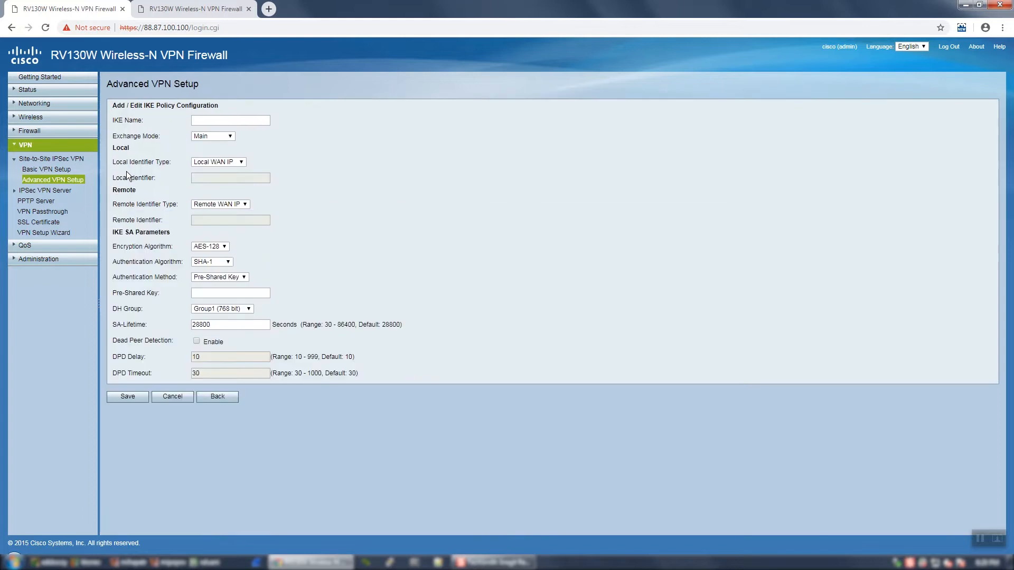
Step: Name the IKE policy test, with Main exchange mode, Local WAN IP as local identifier type and Remote WAN IP as remote identifier type
{"action": "left_click", "coordinate": [226, 120]}
{"action": "type", "text": "test"}
{"action": "left_click", "coordinate": [230, 138]}
{"action": "left_click", "coordinate": [229, 141]}
{"action": "left_click", "coordinate": [233, 164]}
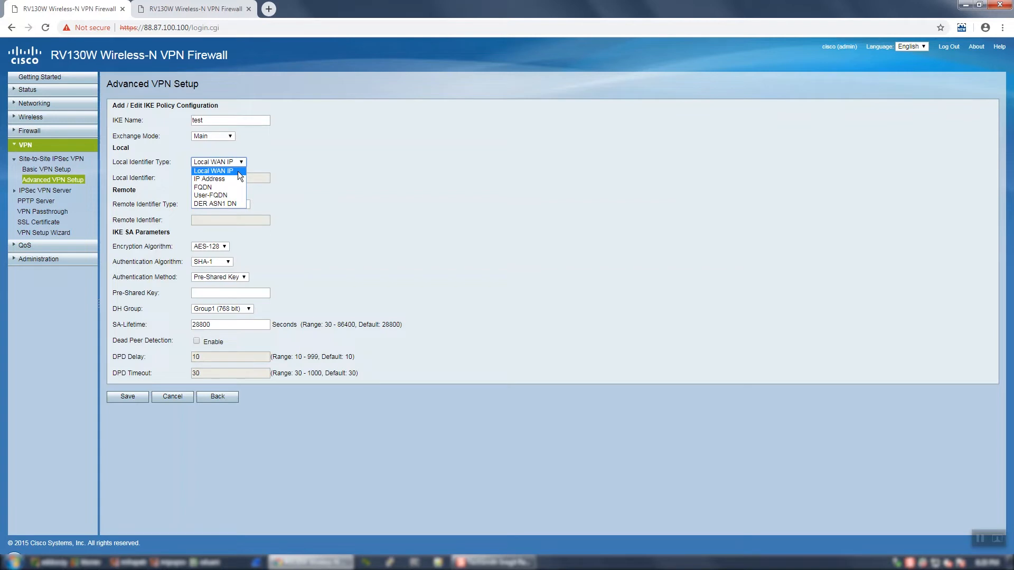
{"action": "left_click", "coordinate": [237, 172]}
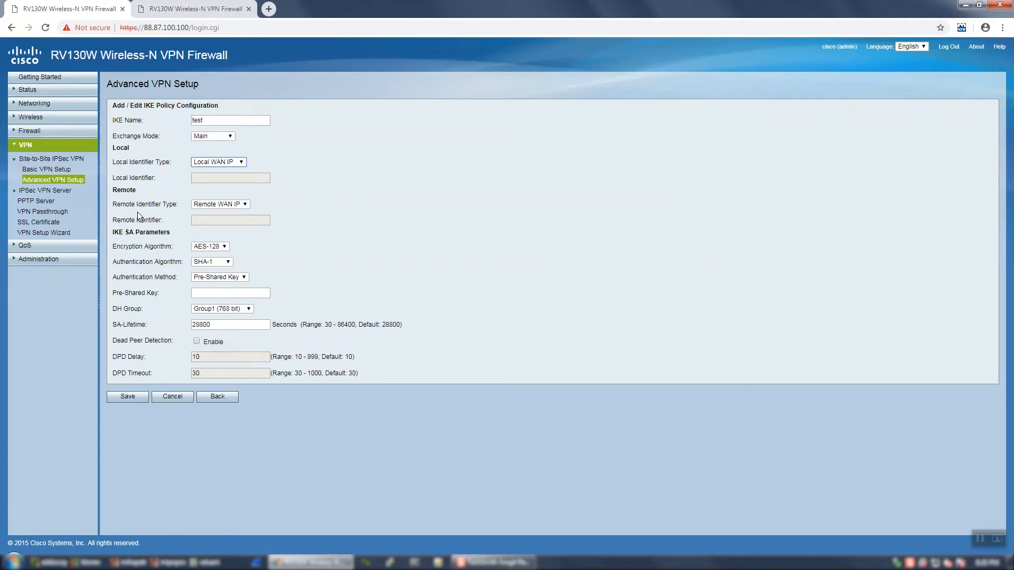
{"action": "left_click", "coordinate": [223, 205]}
{"action": "left_click", "coordinate": [227, 214]}
Step: Set the IKE encryption algorithm to 3DES and authentication algorithm to MD5, using the Pre-Shared Key authentication method
{"action": "left_click", "coordinate": [210, 247]}
{"action": "left_click", "coordinate": [209, 260]}
{"action": "left_click", "coordinate": [209, 261]}
{"action": "left_click", "coordinate": [206, 272]}
{"action": "left_click", "coordinate": [239, 278]}
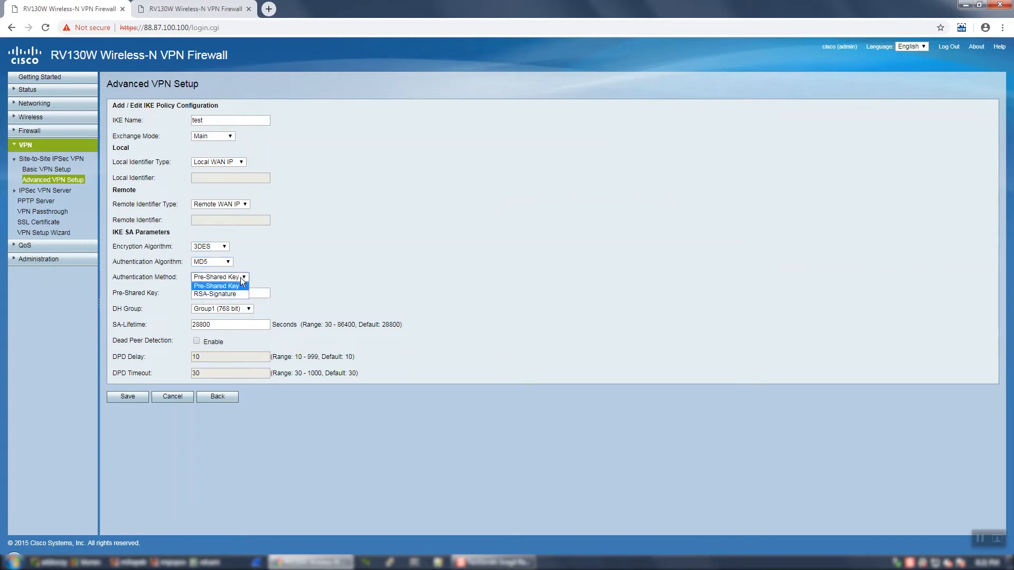
{"action": "left_click", "coordinate": [240, 277]}
Step: Enter the pre-shared key, keep DH Group1 (768 bit) and the 28800-second SA lifetime, and save the IKE policy
{"action": "left_click", "coordinate": [253, 295]}
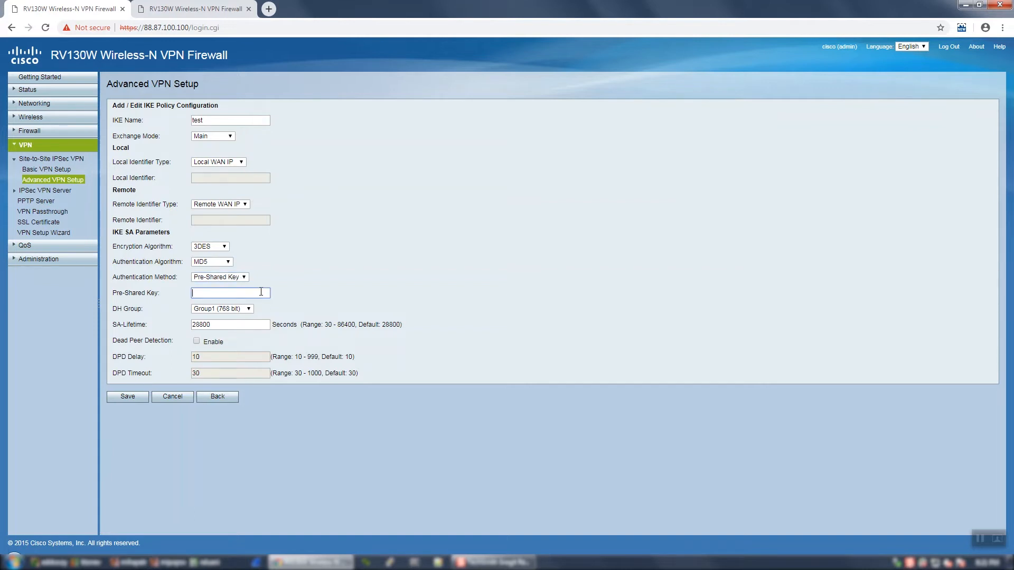
{"action": "type", "text": "cisco1234"}
{"action": "left_click", "coordinate": [302, 310]}
{"action": "left_click", "coordinate": [232, 310]}
{"action": "left_click", "coordinate": [238, 311]}
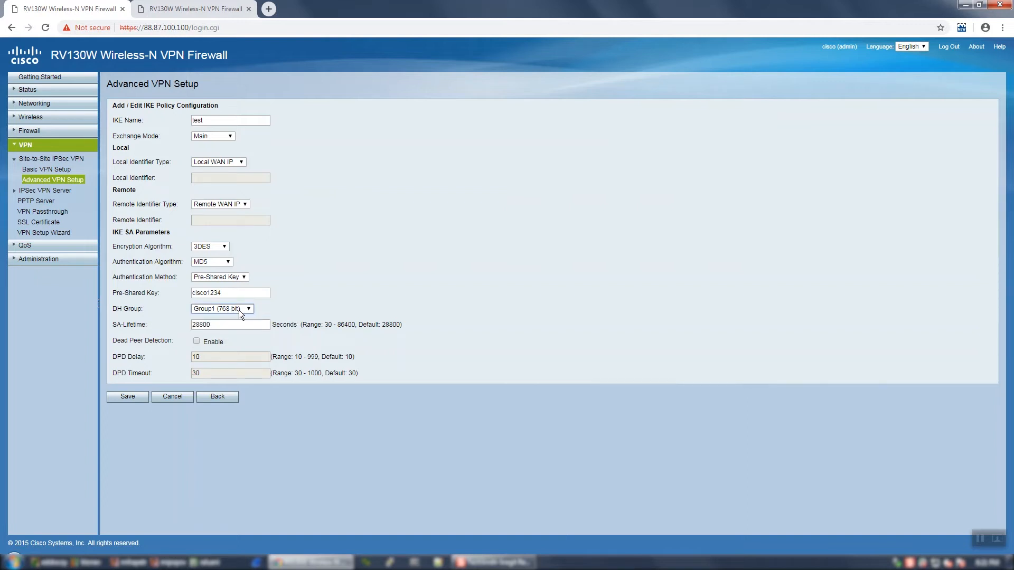
{"action": "left_click", "coordinate": [231, 324]}
{"action": "left_click", "coordinate": [122, 398]}
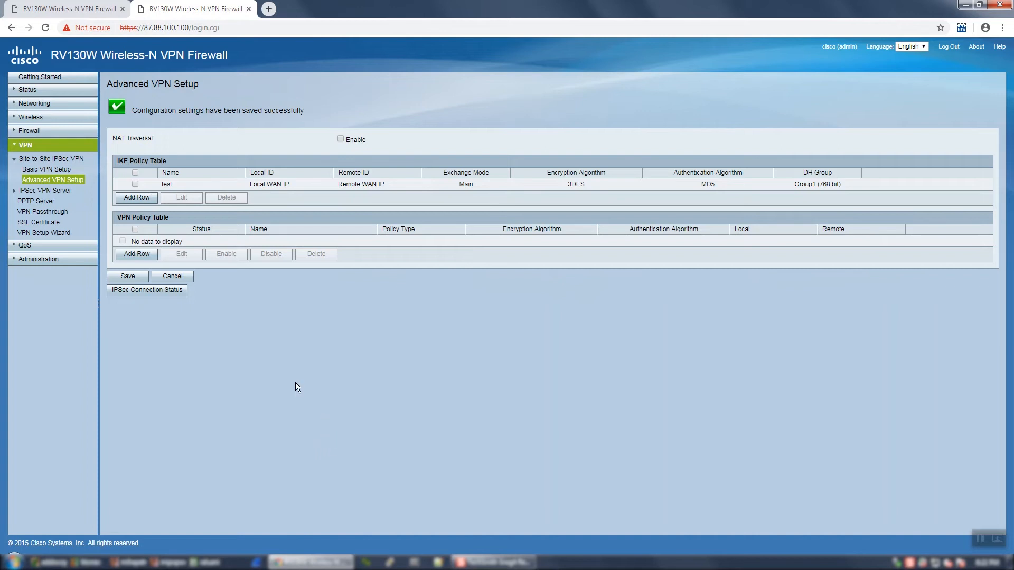
Step: Add a VPN policy named test on the 87.88.100.100 router with the Auto Policy type
{"action": "left_click", "coordinate": [128, 254]}
{"action": "left_click", "coordinate": [225, 119]}
{"action": "type", "text": "test"}
{"action": "left_click", "coordinate": [241, 137]}
Step: Set the remote endpoint type to IP Address and copy in the other router's WAN address, 88.87.100.100
{"action": "left_click", "coordinate": [229, 153]}
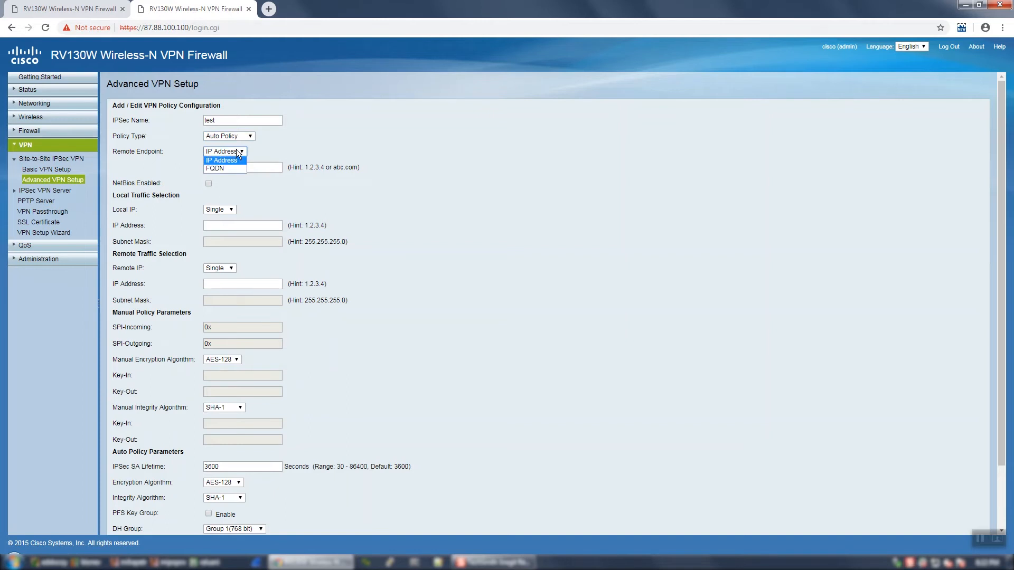
{"action": "left_click", "coordinate": [227, 151]}
{"action": "left_click", "coordinate": [221, 167]}
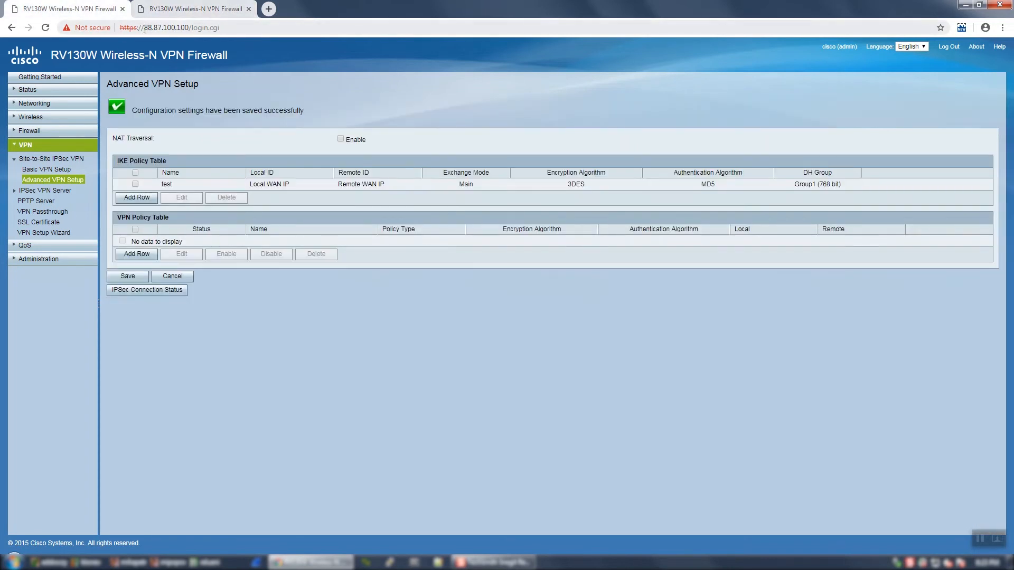
{"action": "left_click_drag", "start_coordinate": [144, 29], "coordinate": [189, 29]}
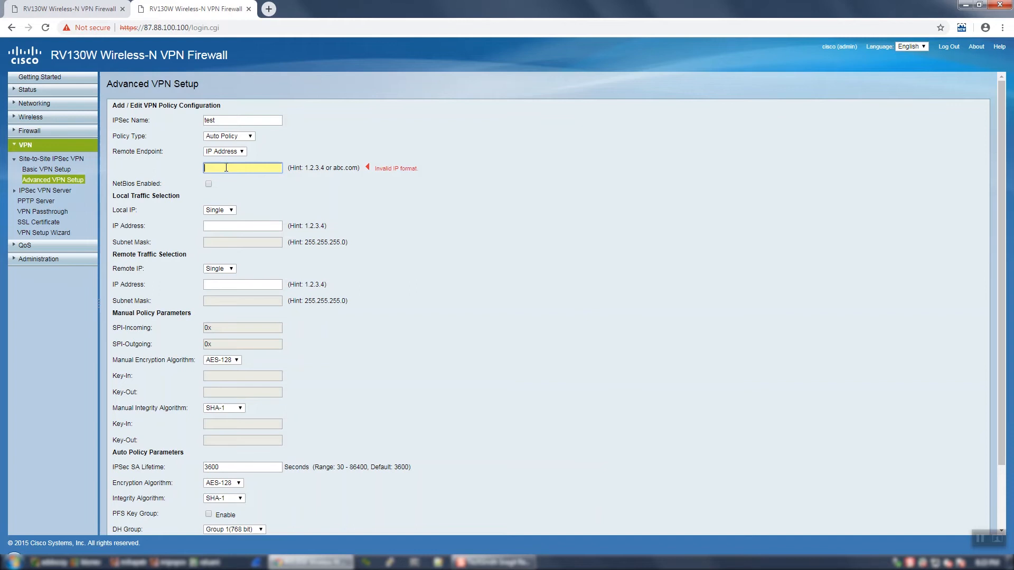
{"action": "type", "text": "88.87.100.100"}
{"action": "left_click", "coordinate": [274, 192]}
Step: Set the local IP type to Subnet and check the LAN IPv4 address on the 88.87.100.100 router's dashboard
{"action": "scroll", "coordinate": [275, 201], "scroll_direction": "down", "scroll_amount": 1}
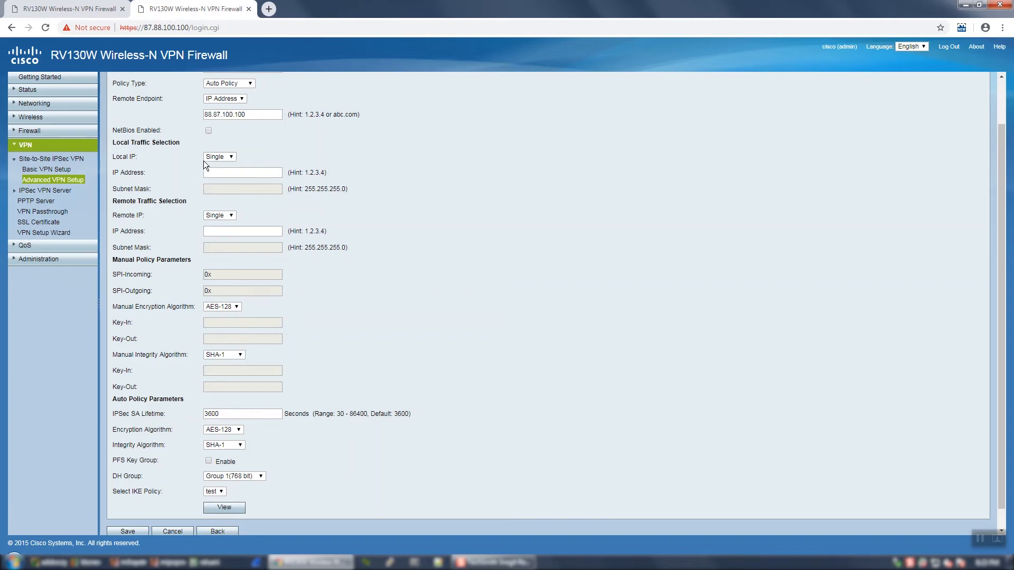
{"action": "left_click", "coordinate": [217, 157]}
{"action": "left_click", "coordinate": [220, 172]}
{"action": "left_click", "coordinate": [216, 174]}
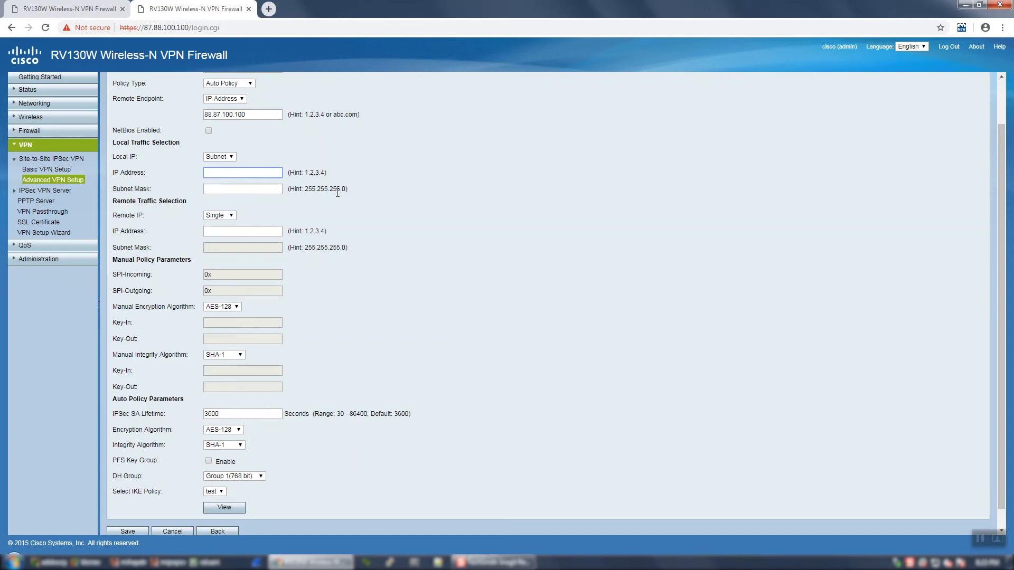
{"action": "left_click", "coordinate": [93, 7]}
{"action": "left_click", "coordinate": [37, 91]}
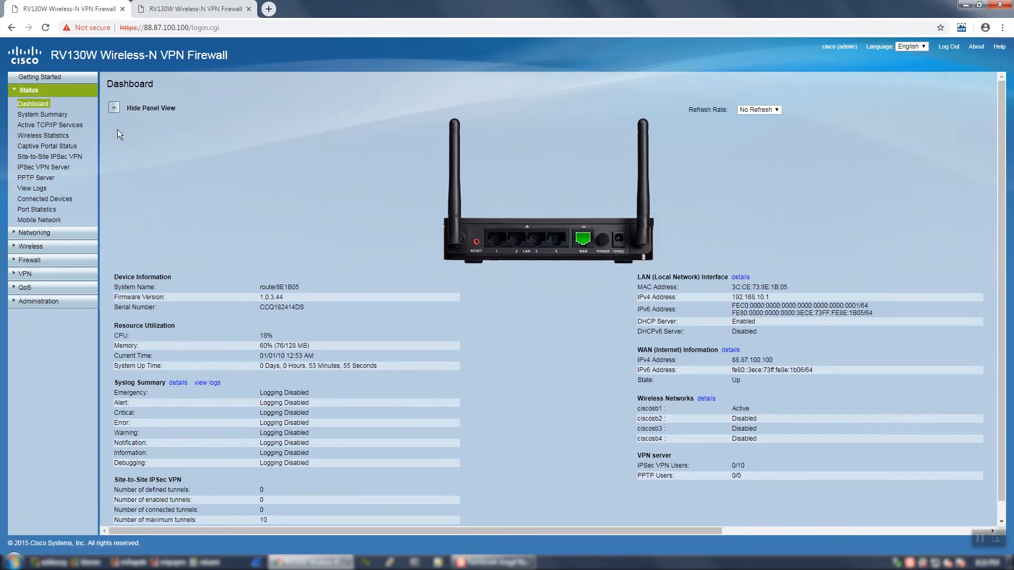
{"action": "left_click_drag", "start_coordinate": [781, 299], "coordinate": [731, 301]}
Step: Set the local traffic selection on the 87.88.100.100 router to 192.168.20.0 with subnet mask 255.255.255.0
{"action": "left_click", "coordinate": [165, 13]}
{"action": "type", "text": "192."}
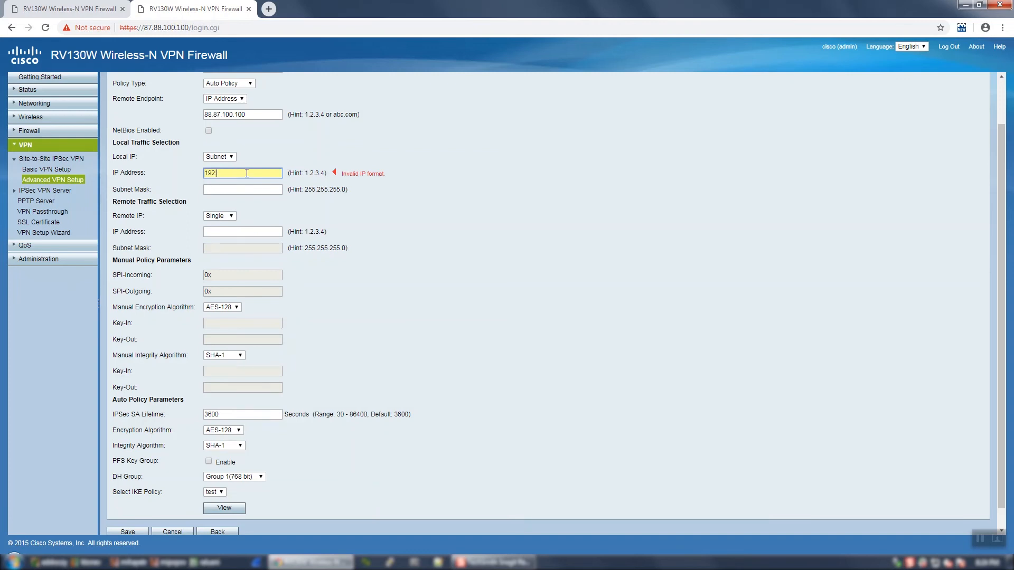
{"action": "type", "text": "168.20.0"}
{"action": "left_click", "coordinate": [240, 189]}
{"action": "type", "text": "255.255.2"}
{"action": "type", "text": "55.255.0"}
Step: Set the remote traffic selection to the Subnet type with address 192.168.10.0 and mask 255.255.255.0
{"action": "left_click", "coordinate": [245, 216]}
{"action": "scroll", "coordinate": [246, 216], "scroll_direction": "down", "scroll_amount": 1}
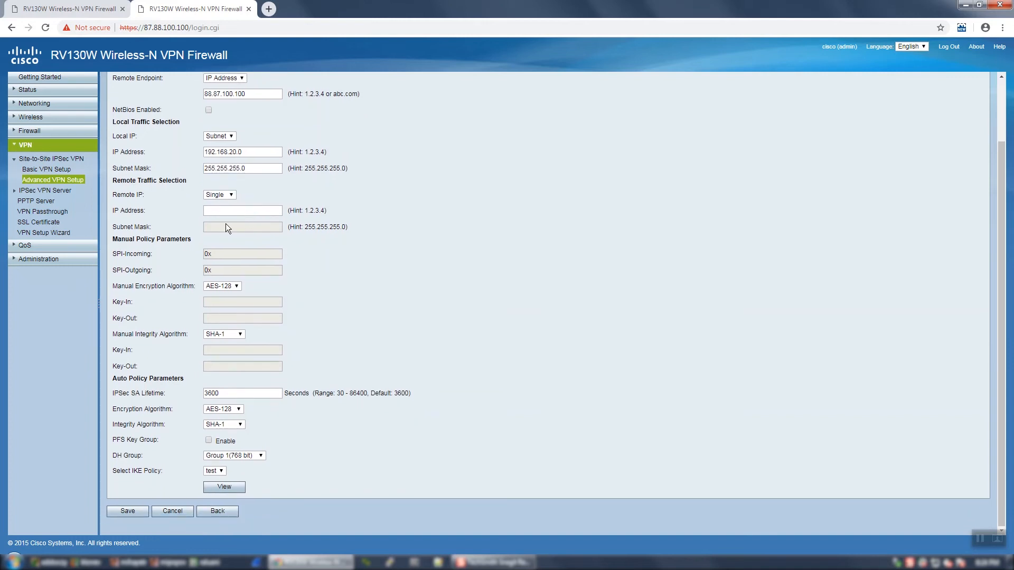
{"action": "left_click", "coordinate": [224, 212]}
{"action": "left_click", "coordinate": [223, 210]}
{"action": "type", "text": "192.168.10.0"}
{"action": "left_click", "coordinate": [219, 229]}
{"action": "type", "text": "255.255.255.0"}
Step: Set the auto policy encryption to 3DES and integrity to MD5, keep the test IKE policy selected, and save the VPN policy
{"action": "left_click", "coordinate": [230, 412]}
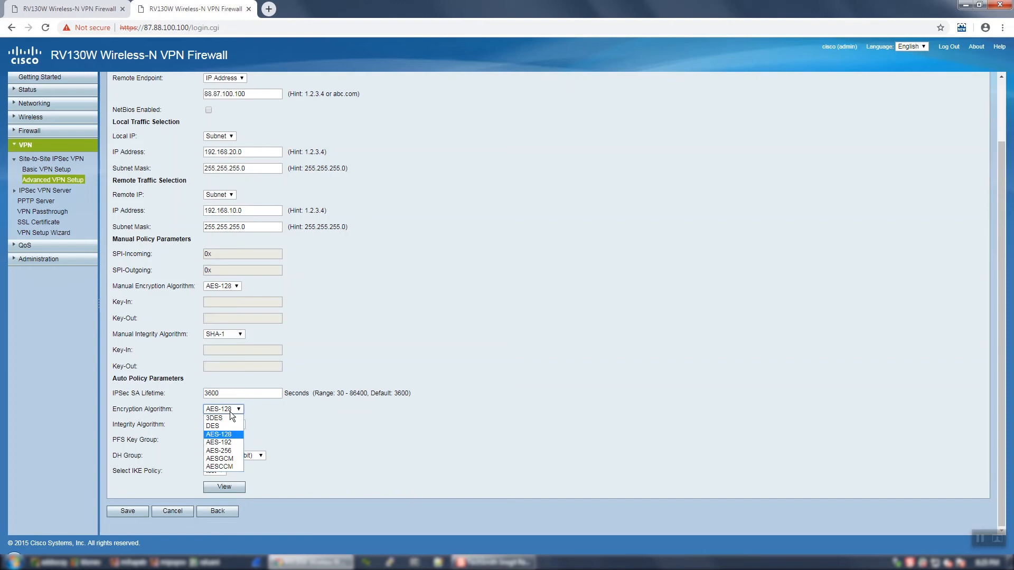
{"action": "left_click", "coordinate": [222, 417]}
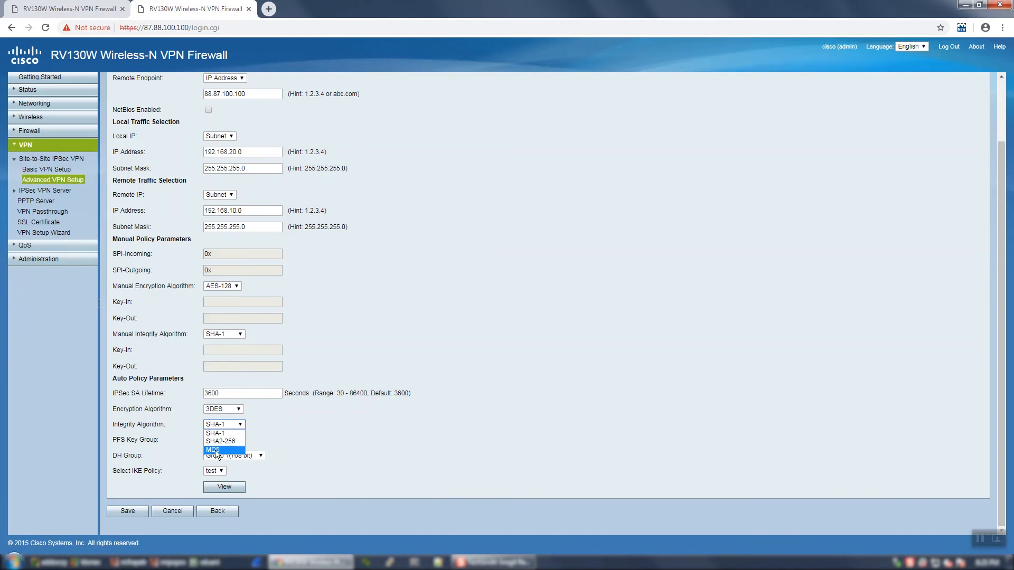
{"action": "left_click", "coordinate": [215, 450]}
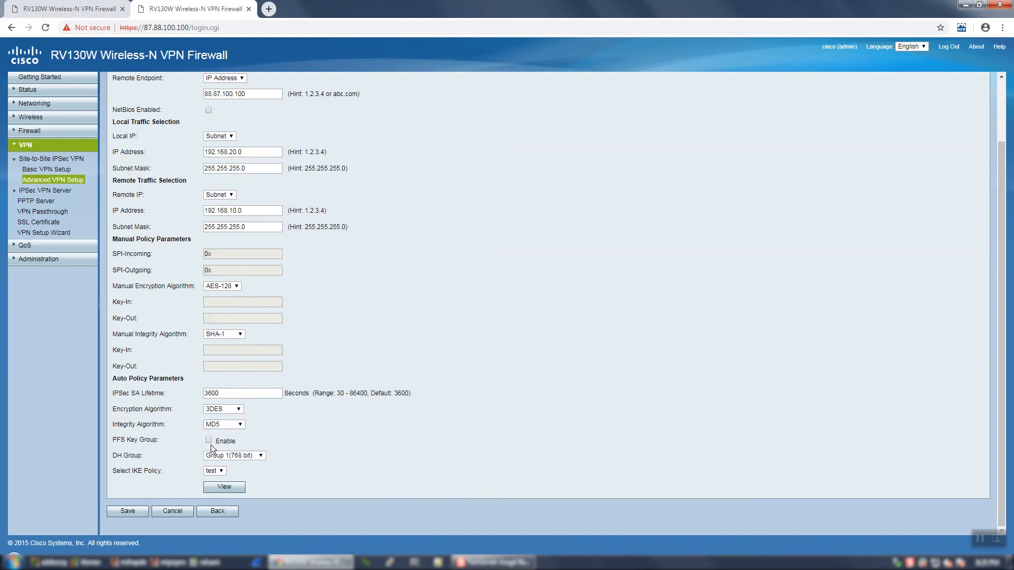
{"action": "left_click", "coordinate": [219, 471]}
{"action": "left_click", "coordinate": [275, 472]}
{"action": "left_click", "coordinate": [270, 484]}
{"action": "left_click", "coordinate": [128, 511]}
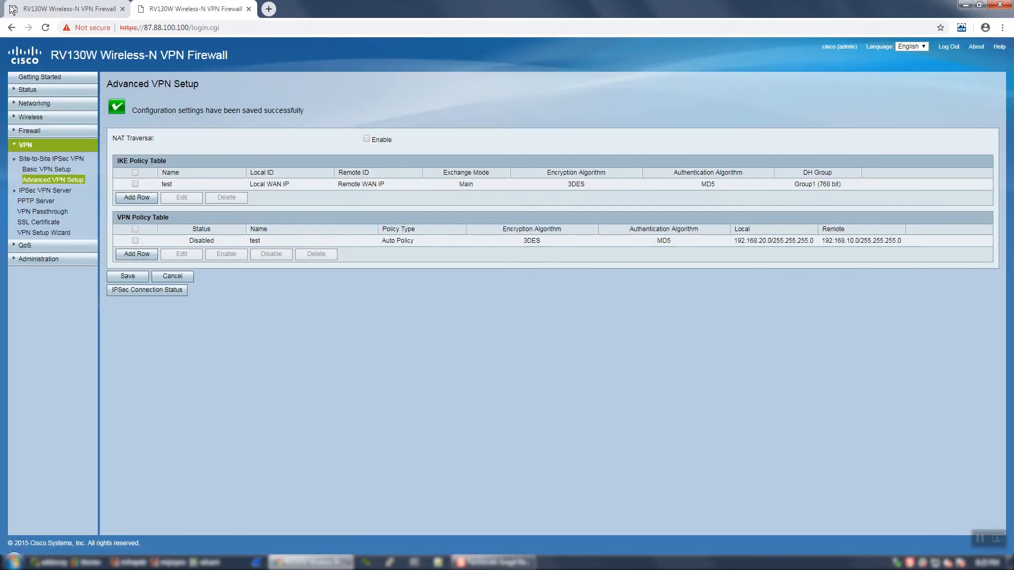
Step: Enable the test VPN policy on the 87.88.100.100 router and save the change
{"action": "left_click", "coordinate": [136, 241]}
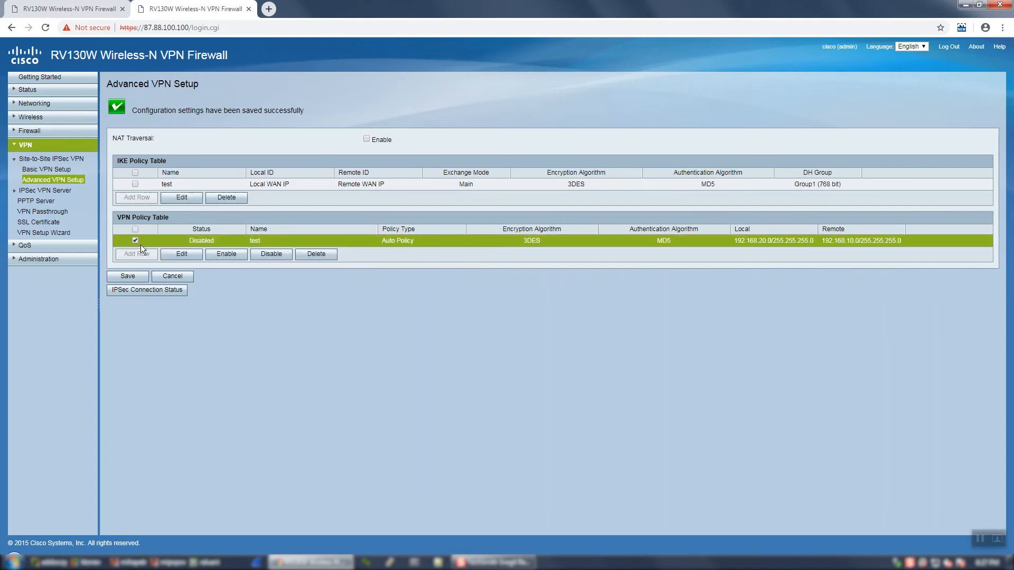
{"action": "left_click", "coordinate": [229, 253]}
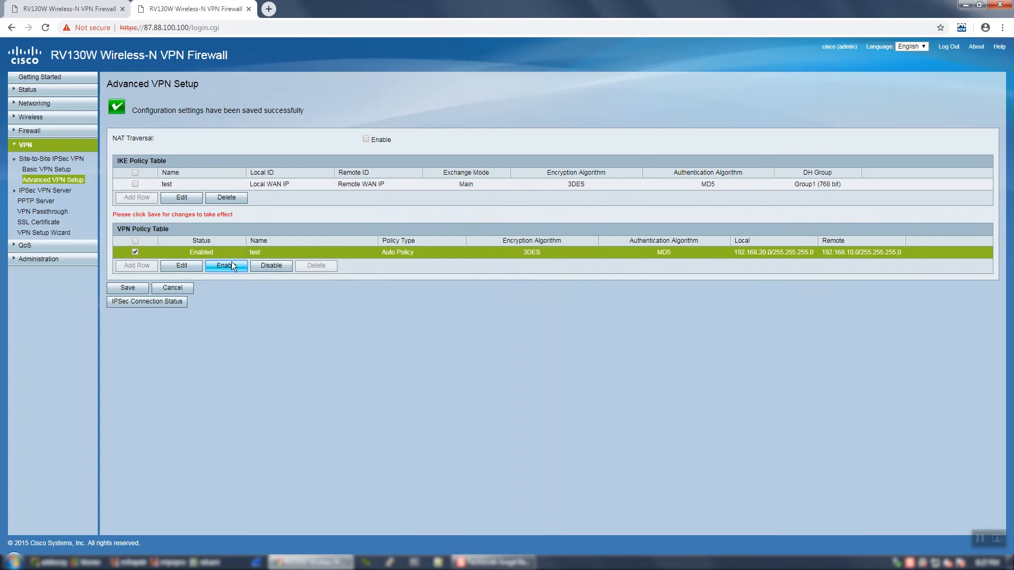
{"action": "left_click", "coordinate": [124, 289]}
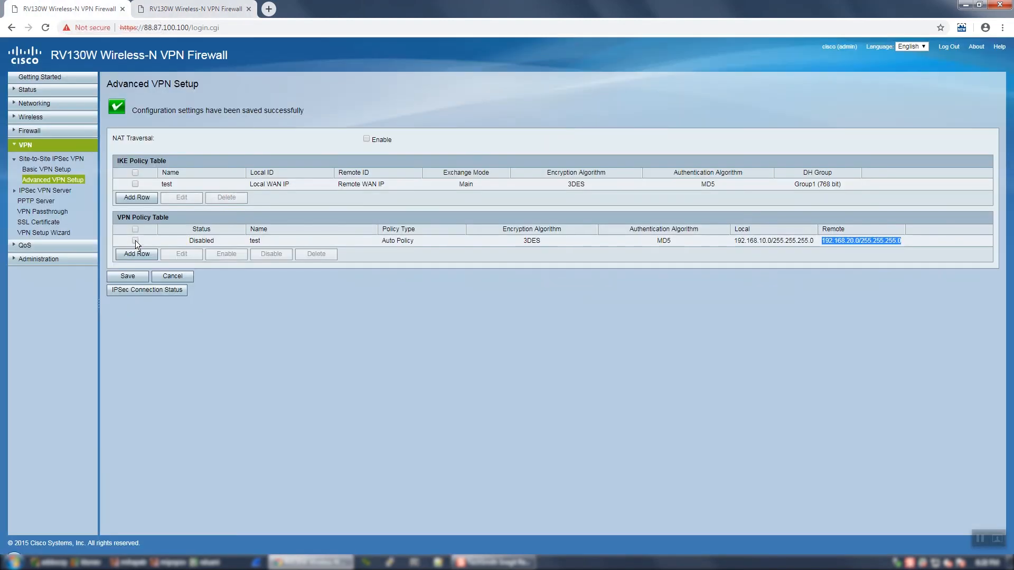
Step: Enable the test VPN policy on the 88.87.100.100 router and save the change
{"action": "left_click", "coordinate": [135, 240]}
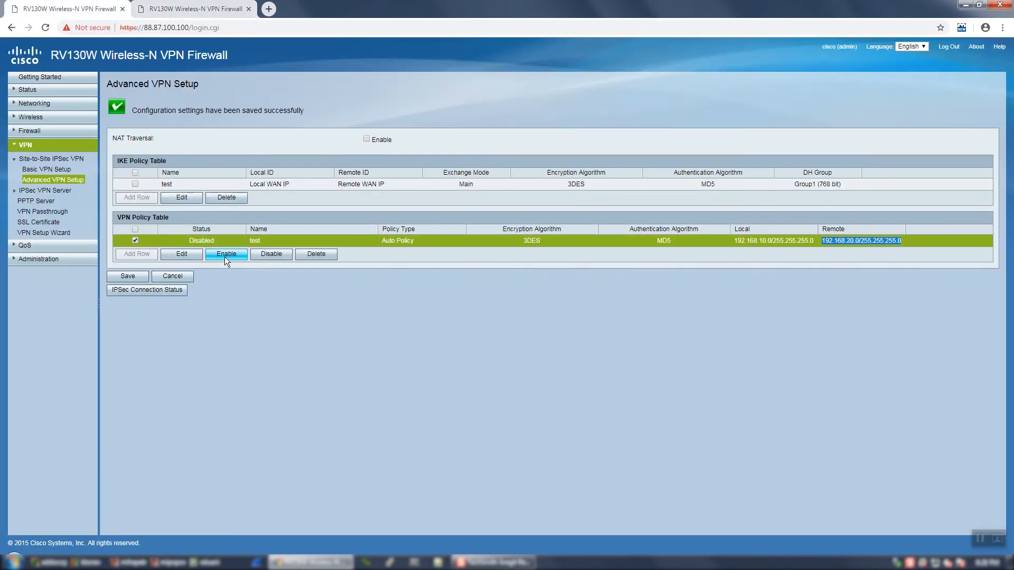
{"action": "left_click", "coordinate": [224, 256]}
{"action": "left_click", "coordinate": [126, 289]}
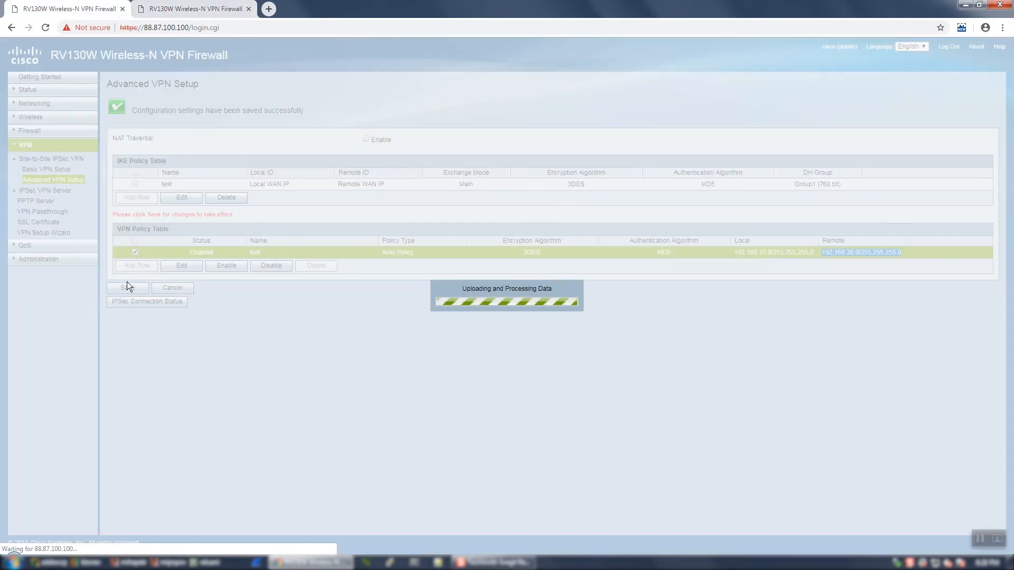
Step: Check the IPSec connection status of the test tunnel on both routers
{"action": "left_click", "coordinate": [196, 8]}
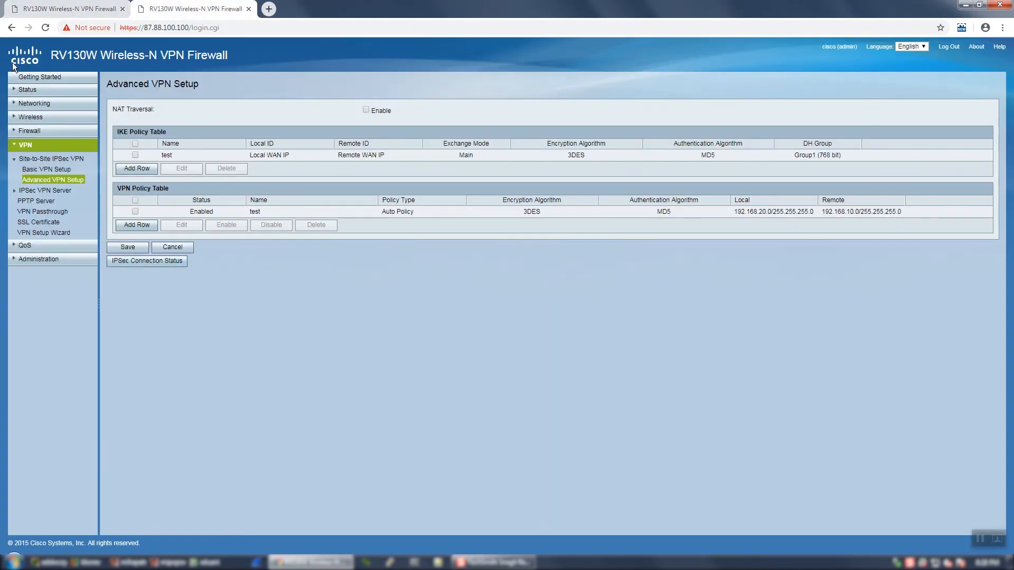
{"action": "left_click", "coordinate": [59, 8]}
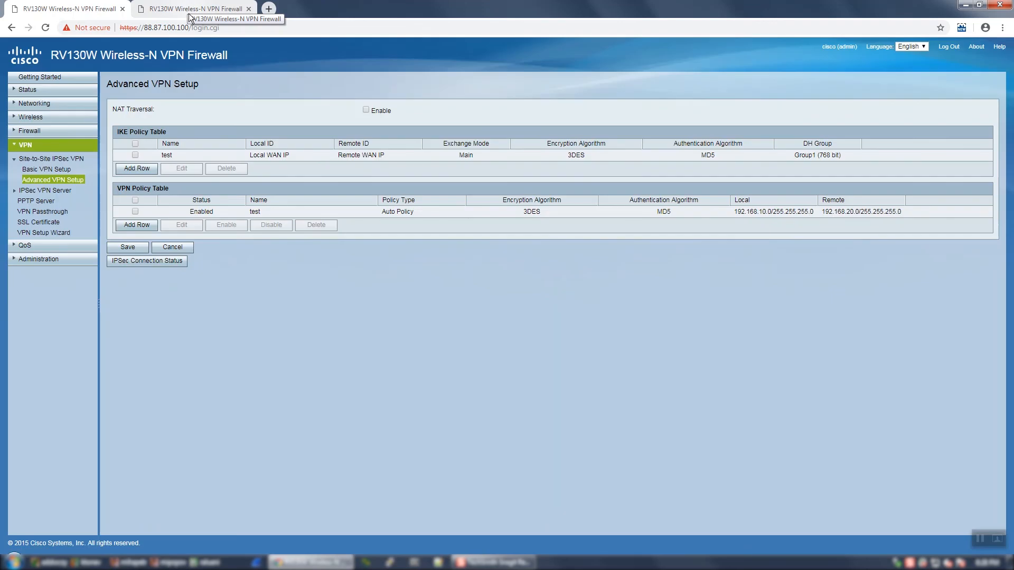
{"action": "left_click", "coordinate": [135, 260]}
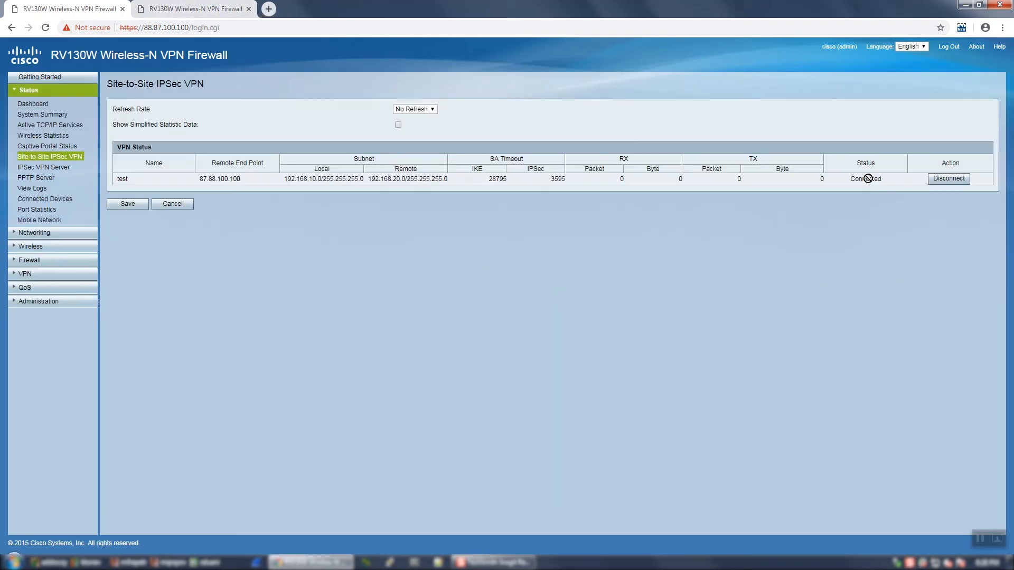
{"action": "key", "text": "ctrl+Tab"}
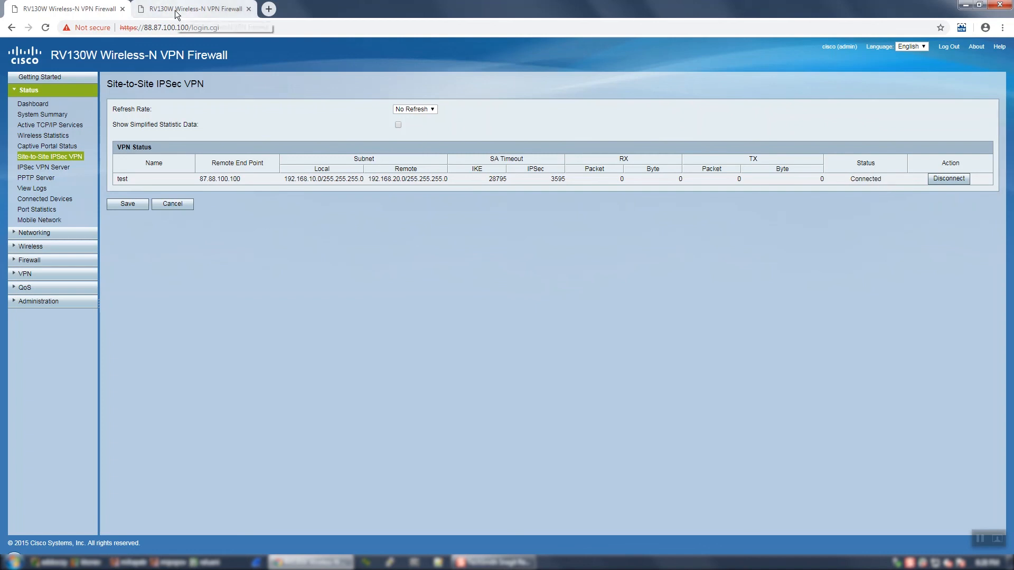
{"action": "left_click", "coordinate": [129, 264]}
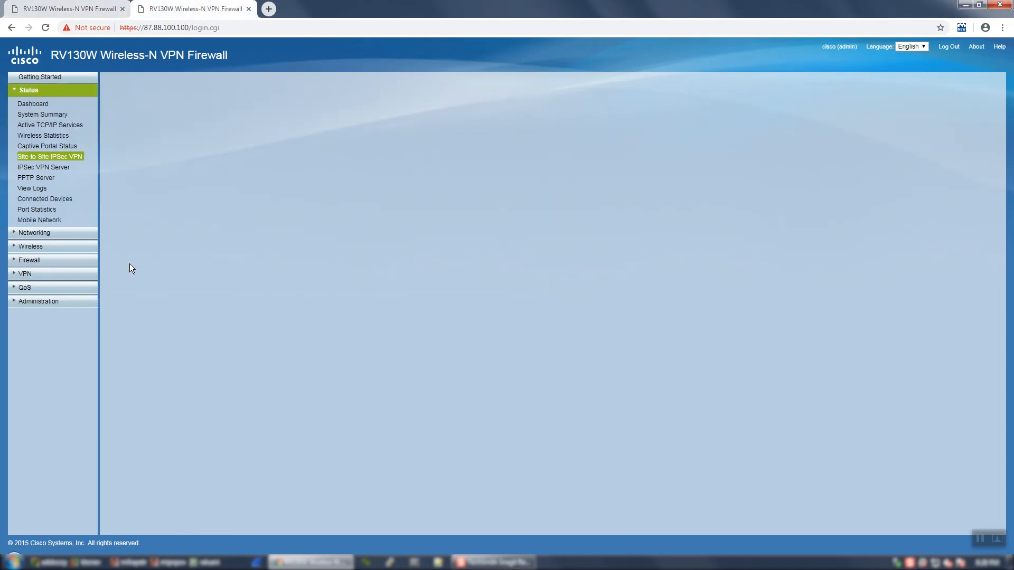
{"action": "left_click", "coordinate": [821, 205]}
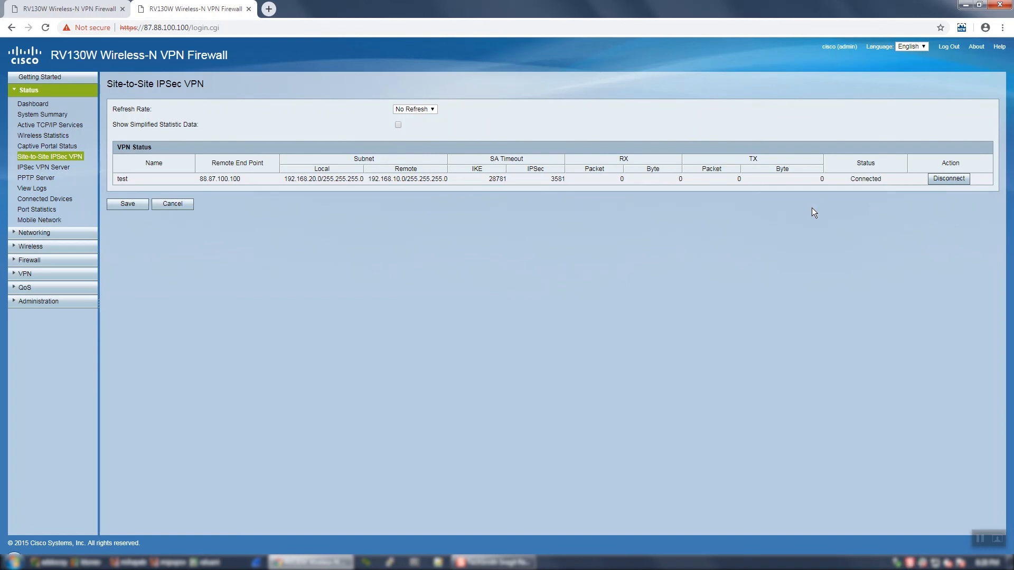